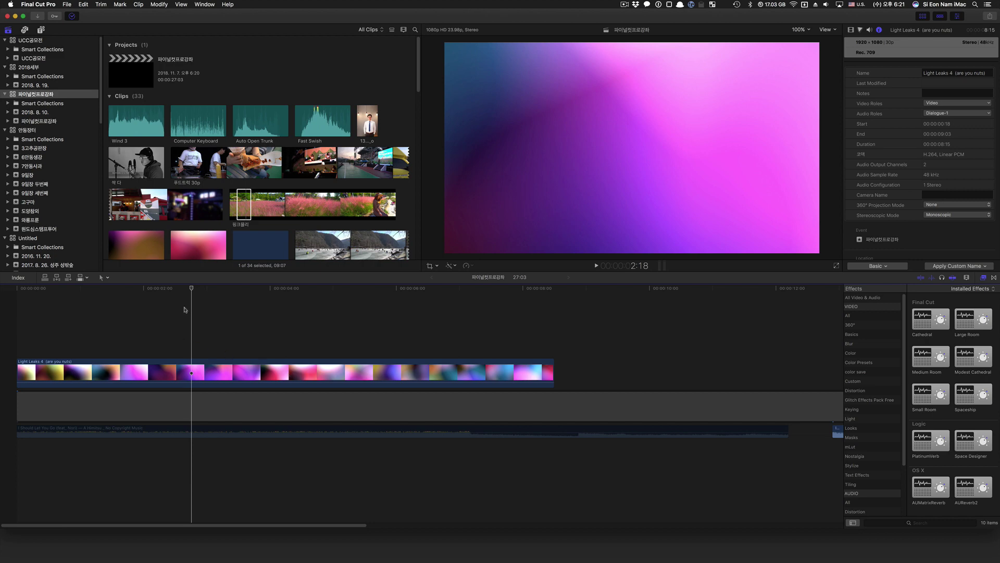
Step: Place the playhead at 2:17 in the timeline and look through the available file commands
mouse_move(186, 310)
left_mouse_down()
mouse_move(153, 312)
mouse_move(188, 323)
left_mouse_up()
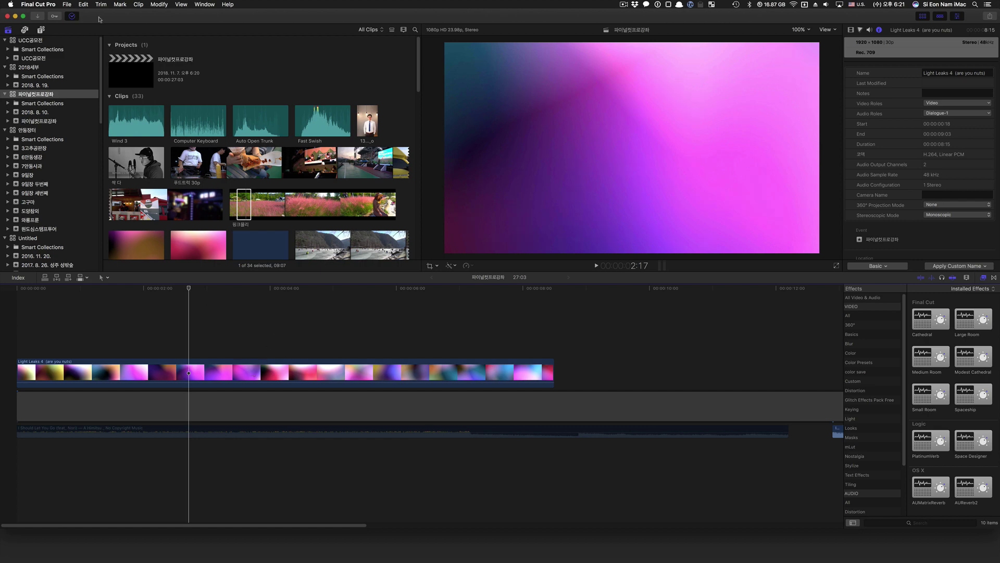
left_click(67, 4)
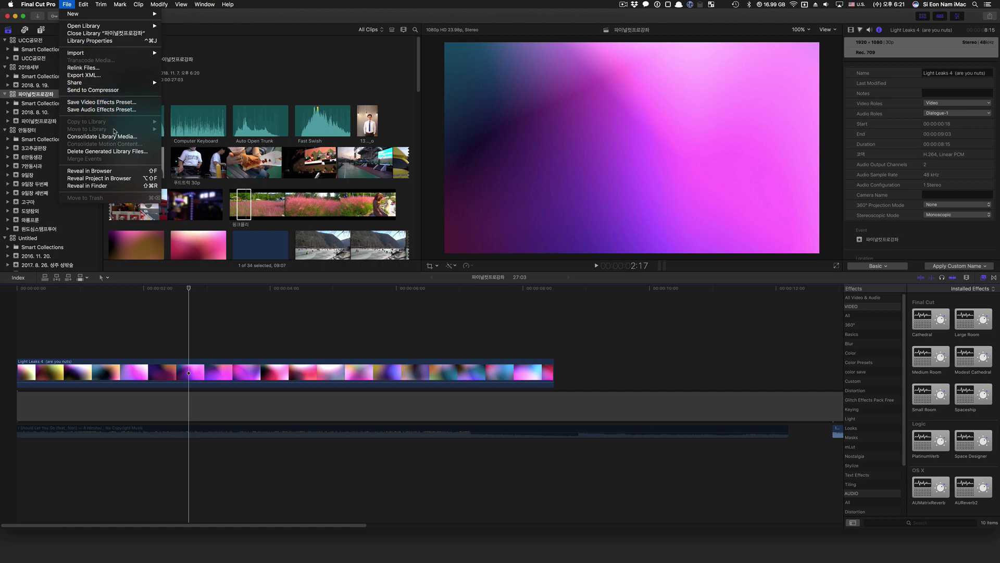
left_click(188, 332)
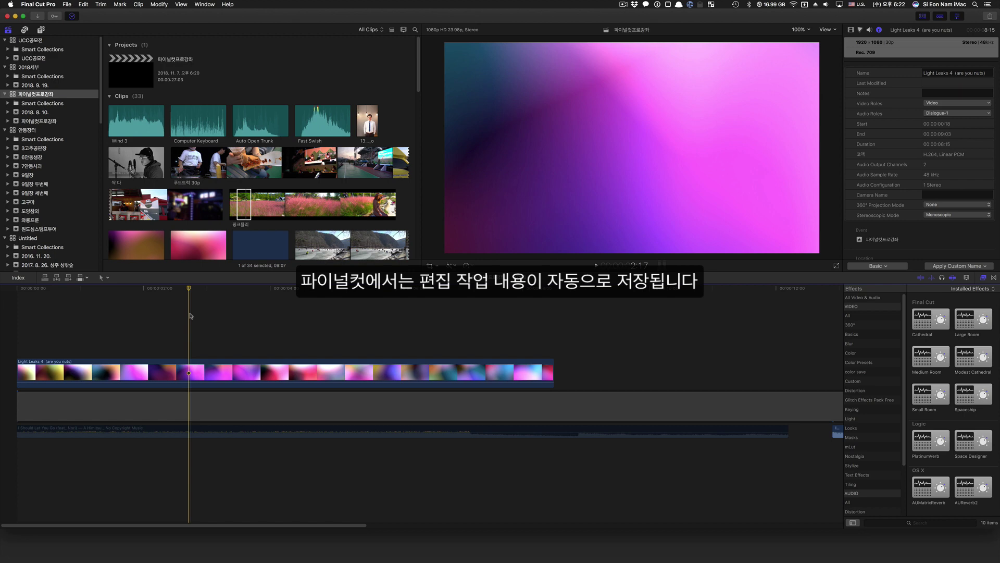
Step: Split the connected Light Leaks 4 clip with the Blade tool at 2:17 and at six more points along its length
left_click(190, 374)
key("b")
left_click(188, 373)
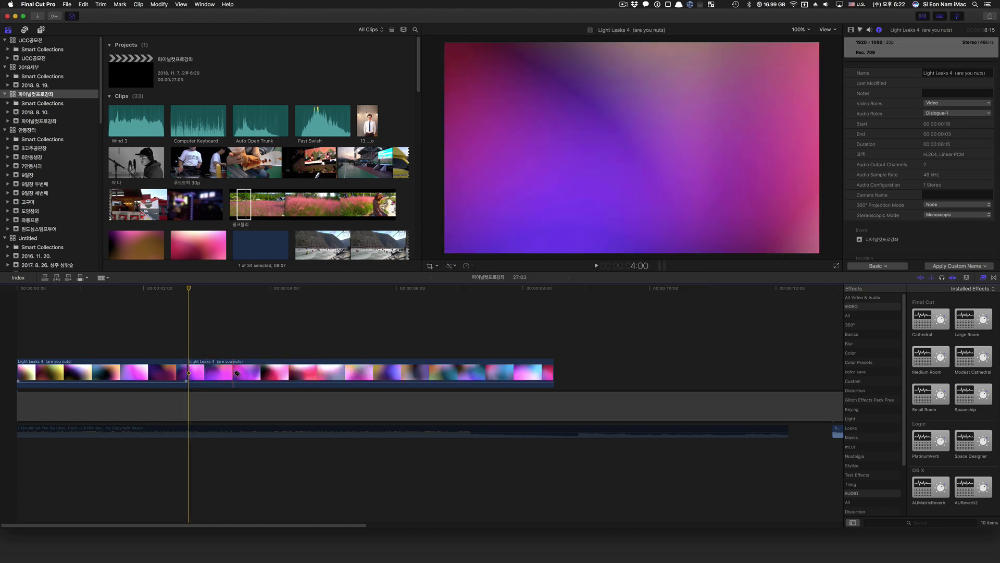
left_click(234, 373)
left_click(290, 373)
left_click(344, 373)
left_click(385, 373)
left_click(457, 373)
left_click(428, 373)
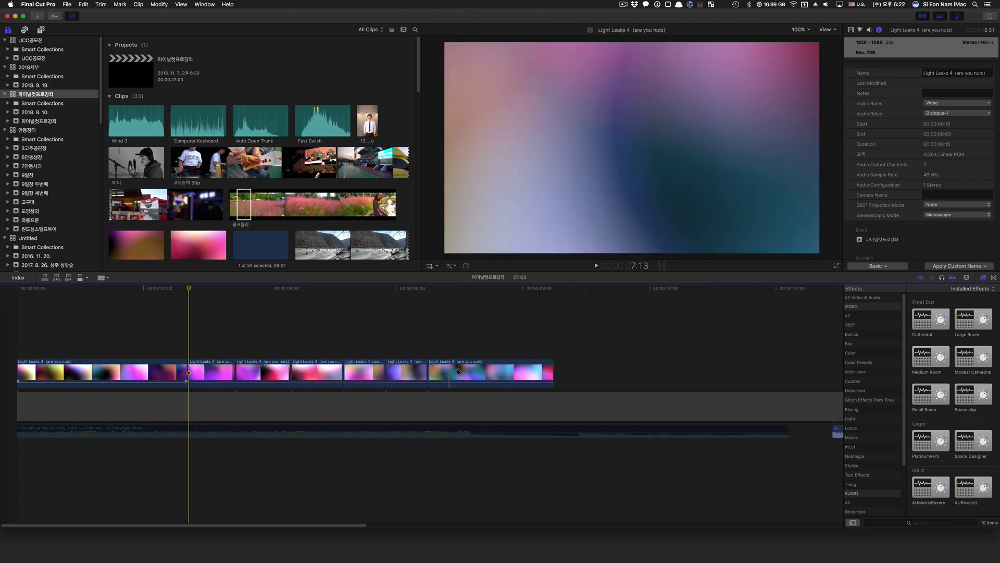
key("a")
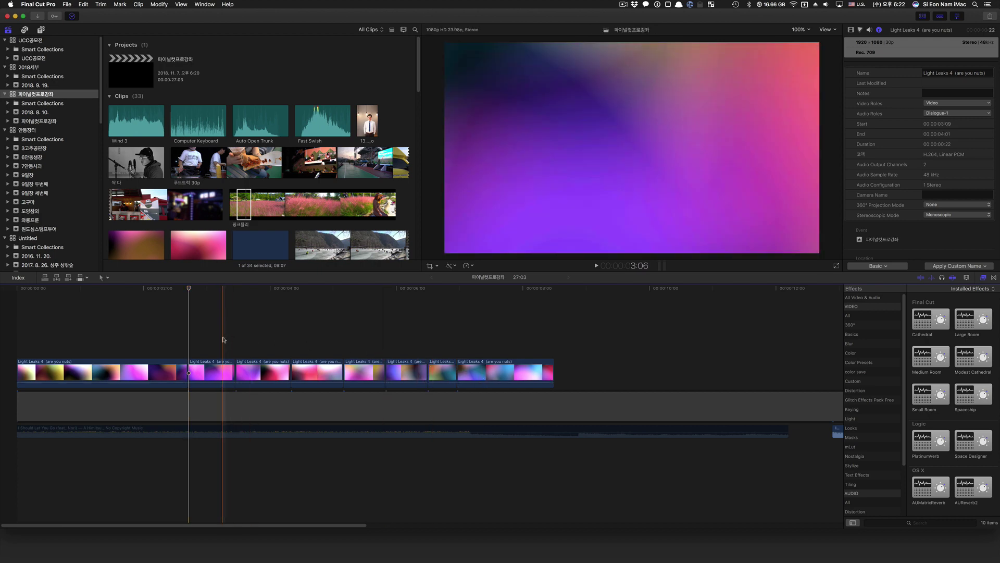
Step: Select the seven Light Leaks 4 pieces after the first one and shift them right along the timeline, leaving a gap
left_click_drag(222, 337, 655, 373)
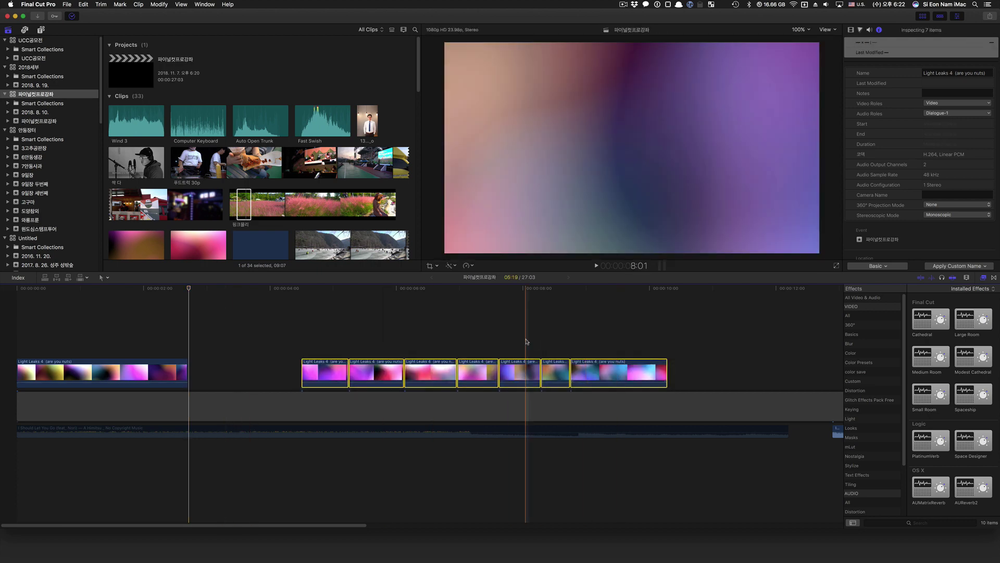
left_click(526, 341)
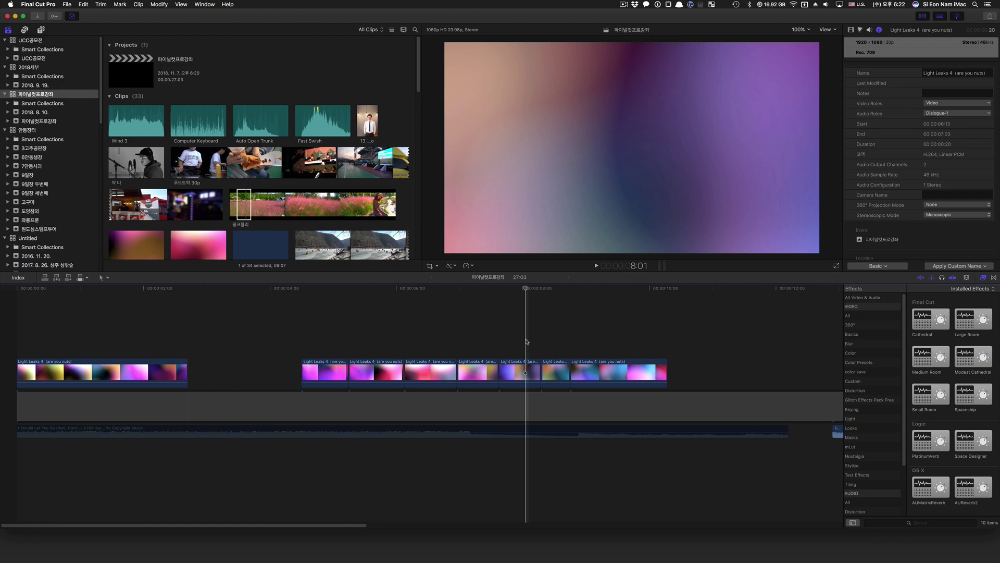
left_click(284, 338)
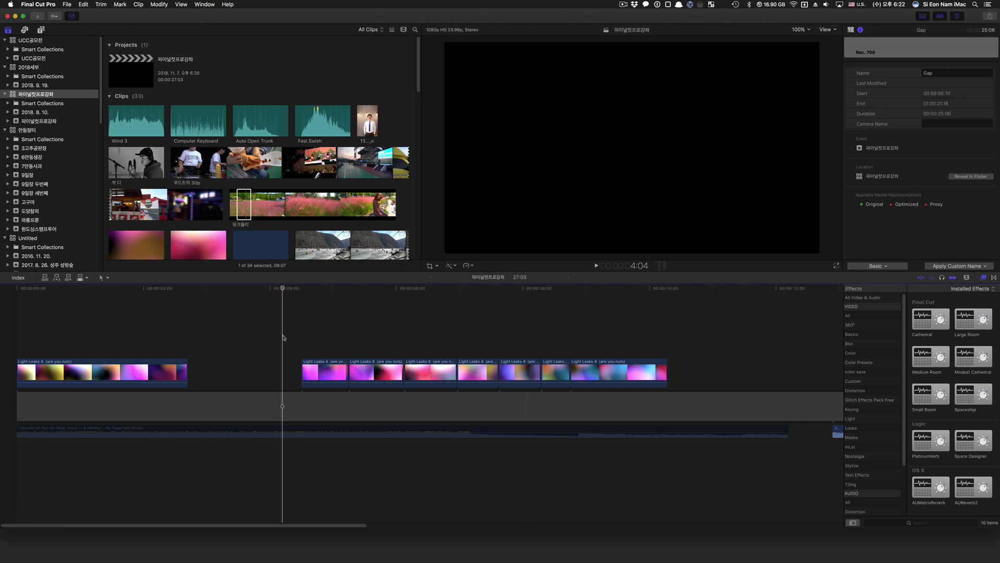
Step: Delete the first, third and fifth of the seven Light Leaks 4 pieces after the gap
left_click(313, 371)
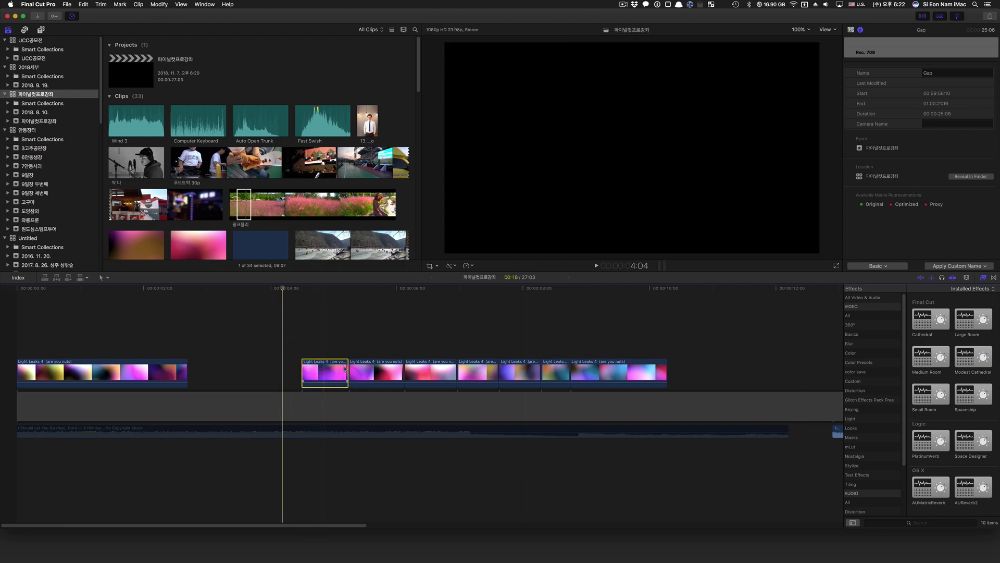
key("Delete")
left_click(433, 370)
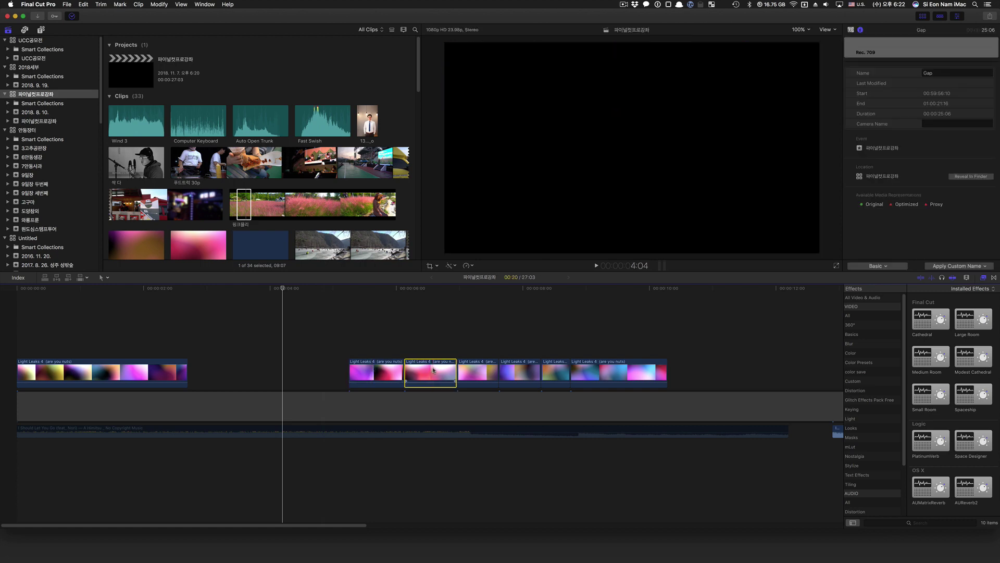
key("Delete")
left_click(532, 371)
key("Delete")
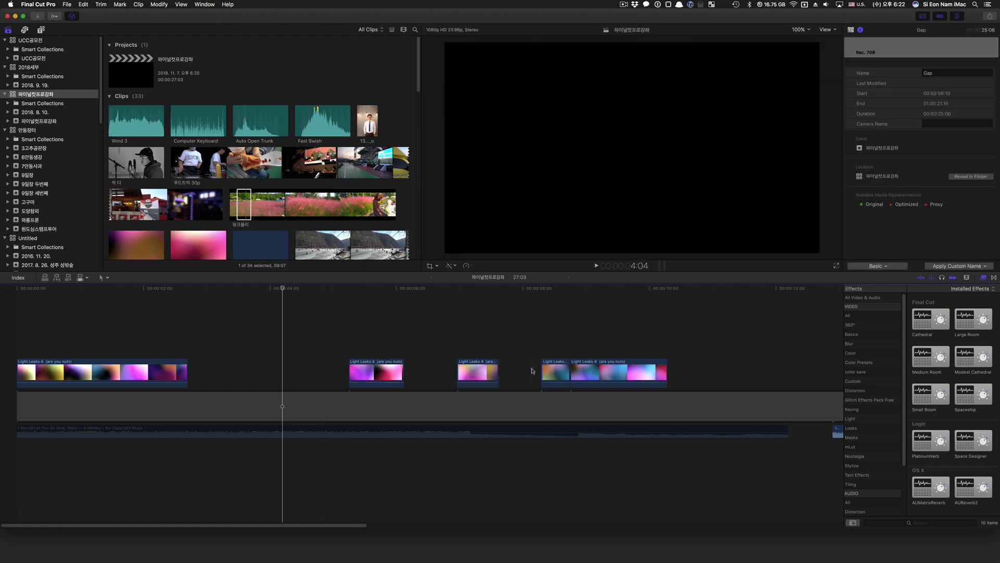
Step: Undo the last two clip deletions and place the playhead at 7:05
left_click(85, 5)
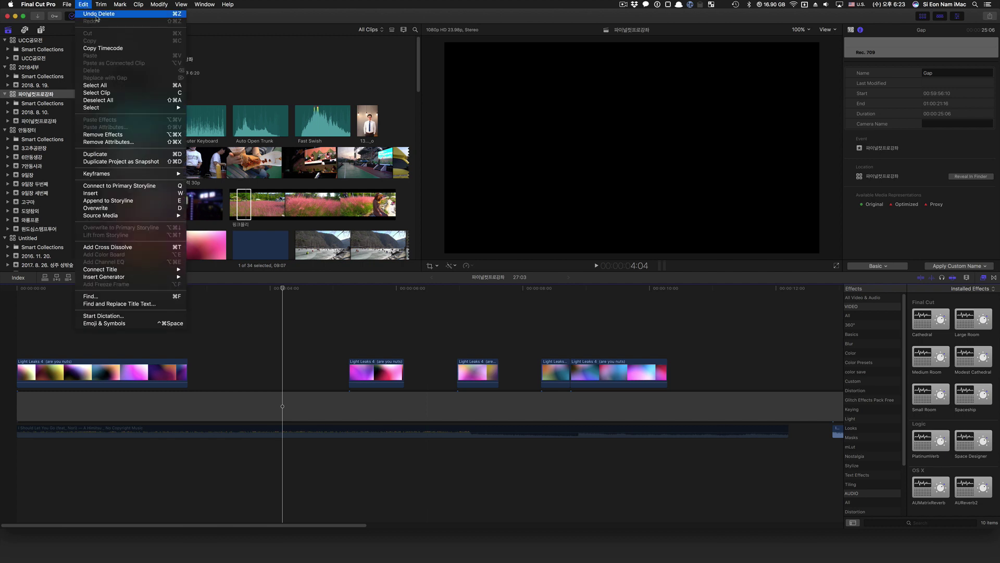
left_click(96, 15)
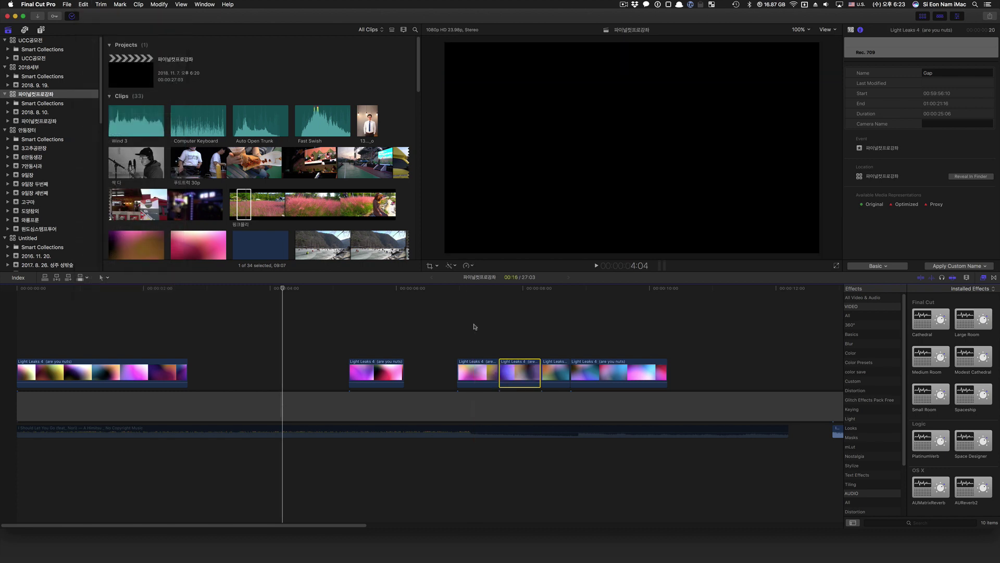
key("super+z")
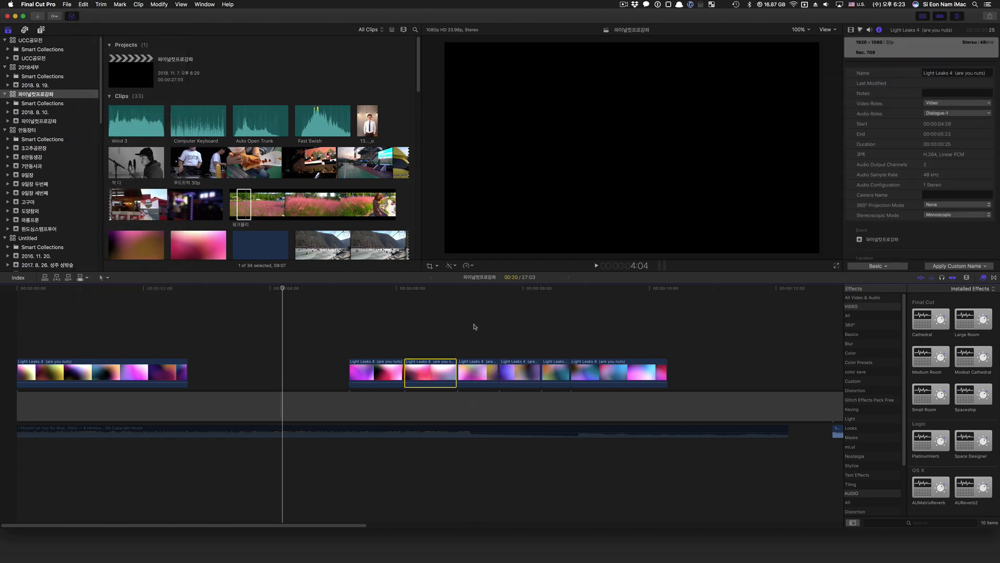
left_click(475, 327)
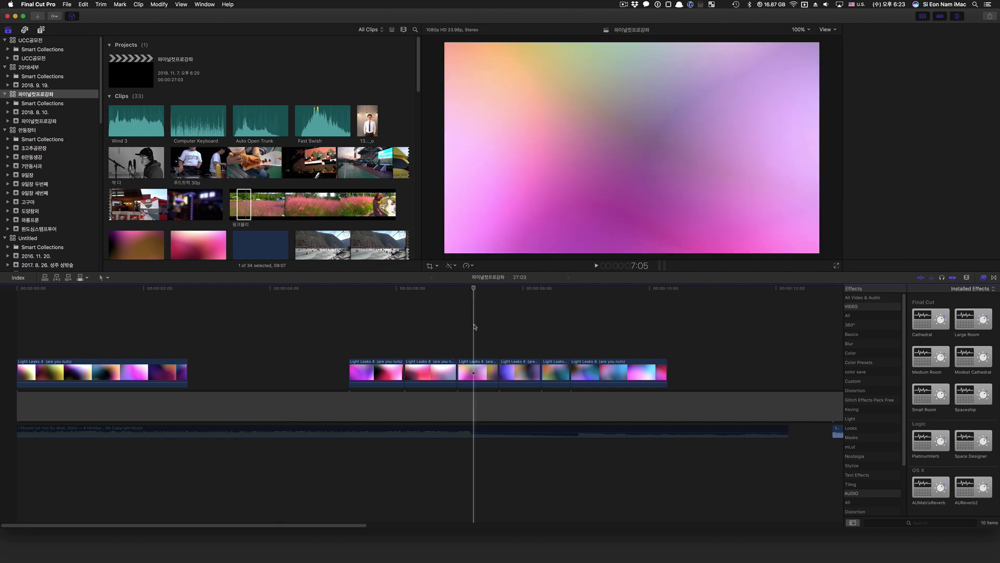
Step: Delete the fourth and second of the six Light Leaks 4 pieces after the gap, and undo both deletions
left_click_drag(380, 315, 667, 368)
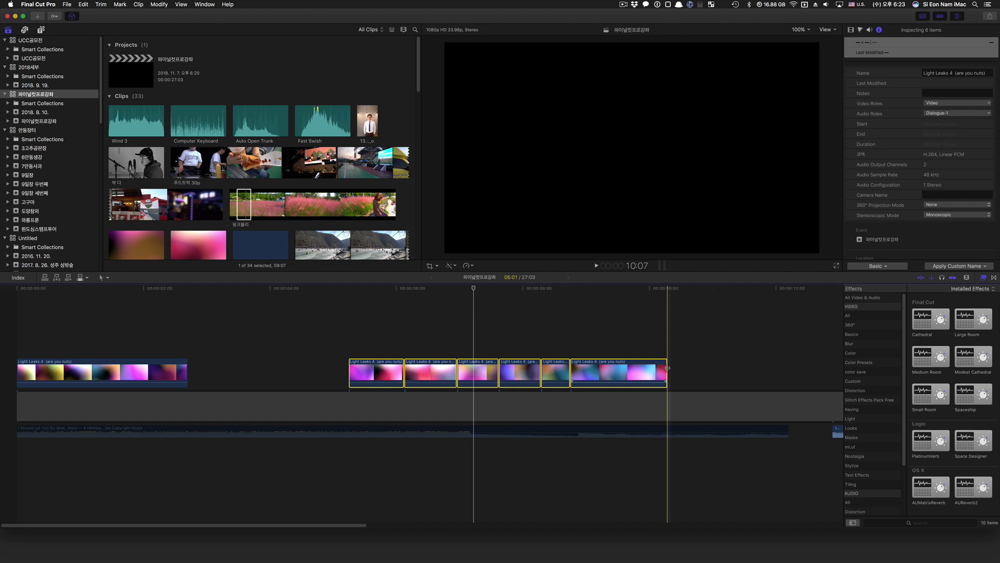
left_click(508, 373)
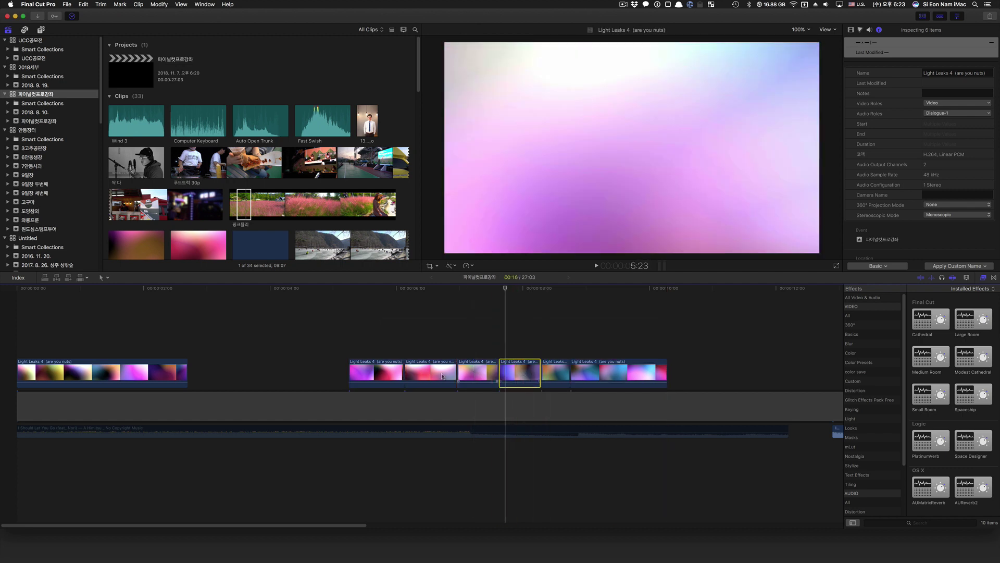
key("Delete")
left_click(435, 375)
key("Delete")
key("super+z")
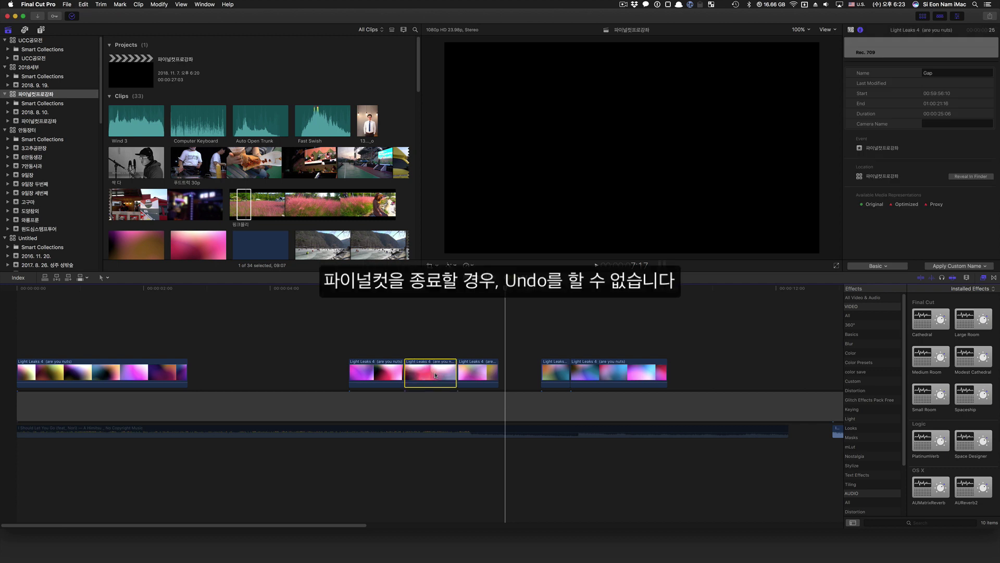
key("super+z")
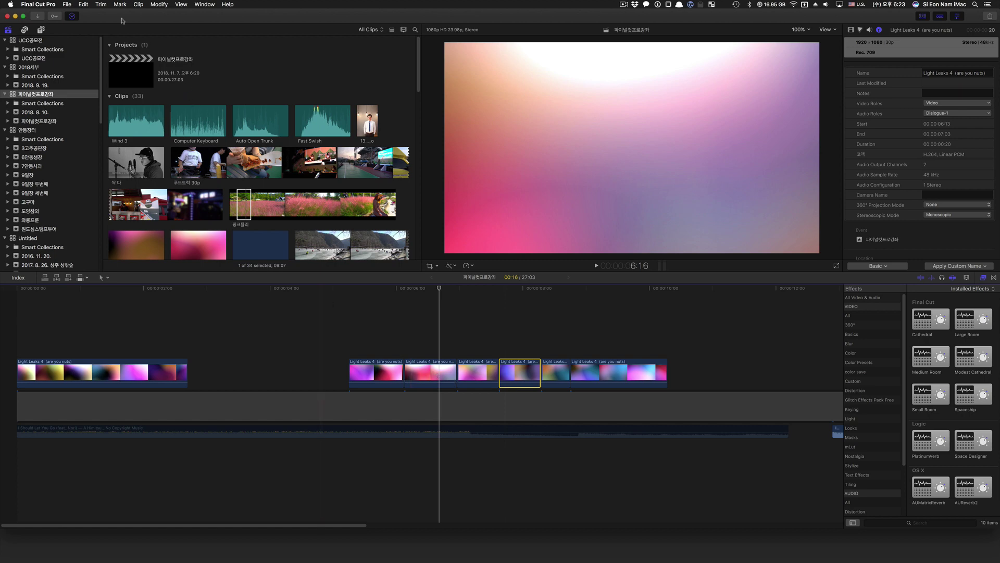
Step: Check the status of the Background Tasks and close their window
left_click(72, 17)
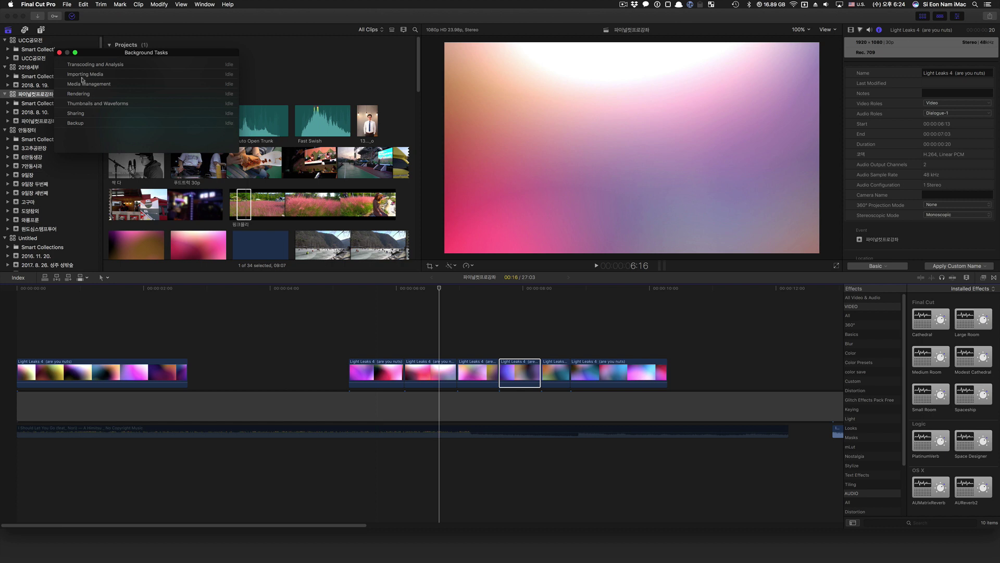
left_click(60, 52)
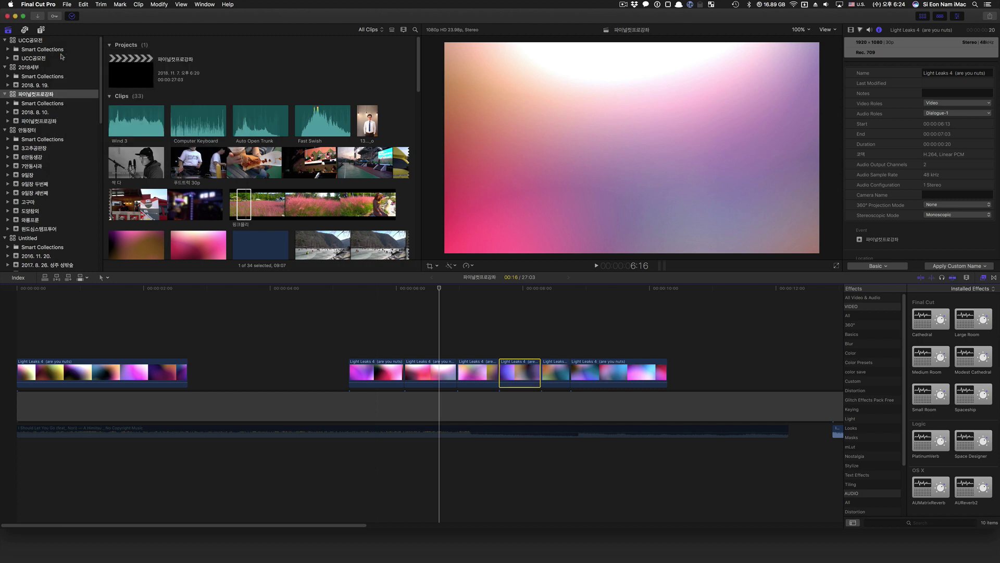
left_click(196, 406)
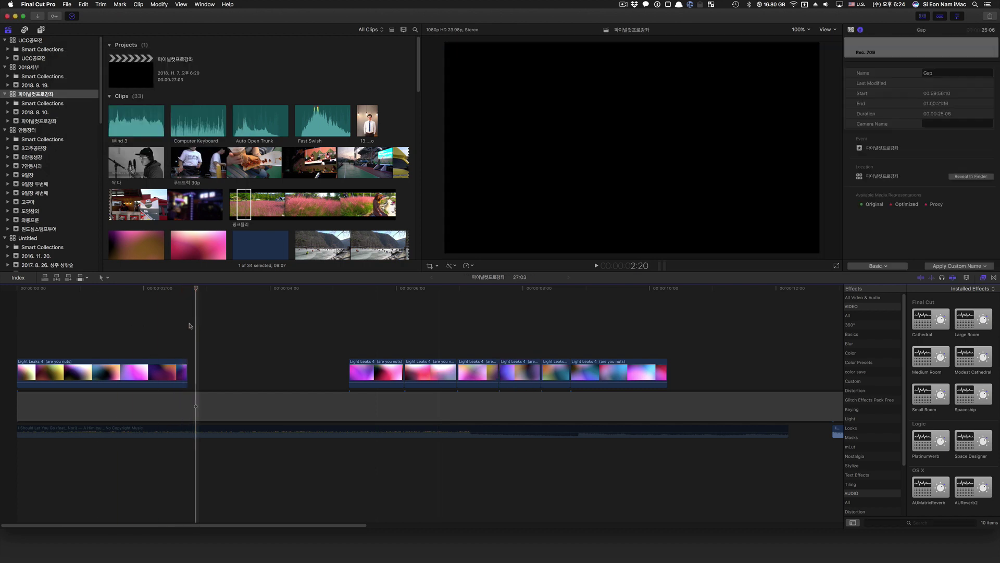
left_click_drag(111, 320, 574, 487)
left_click(573, 488)
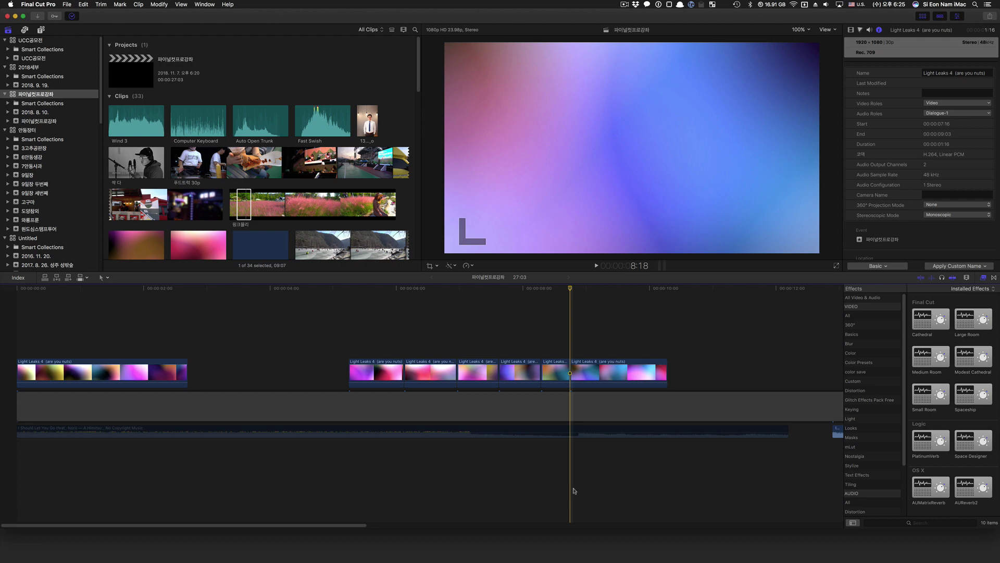
left_click(349, 337)
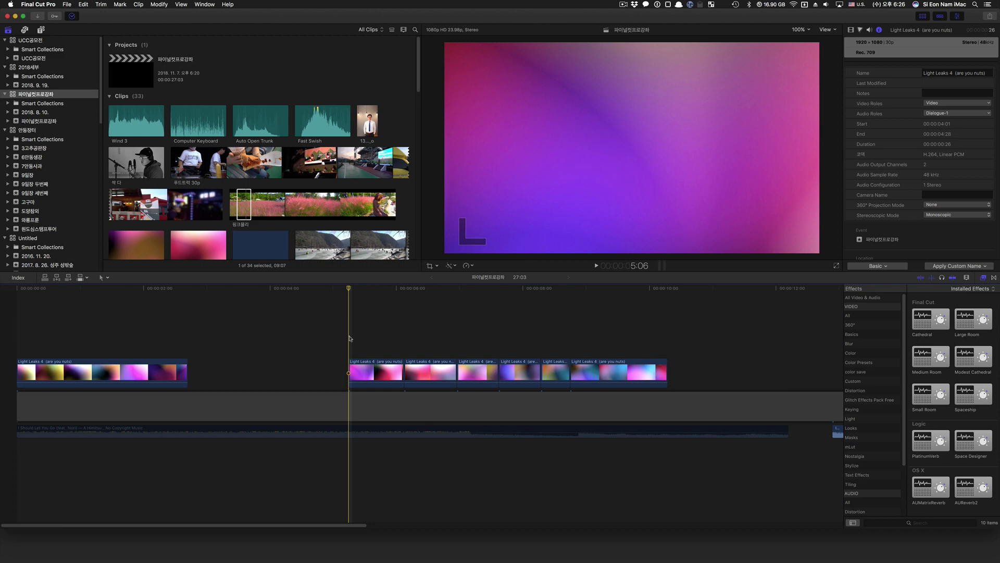
Step: Select the six Light Leaks 4 pieces after the gap and move them left against the end of the first piece
left_click_drag(364, 311, 620, 359)
left_click_drag(544, 373, 383, 374)
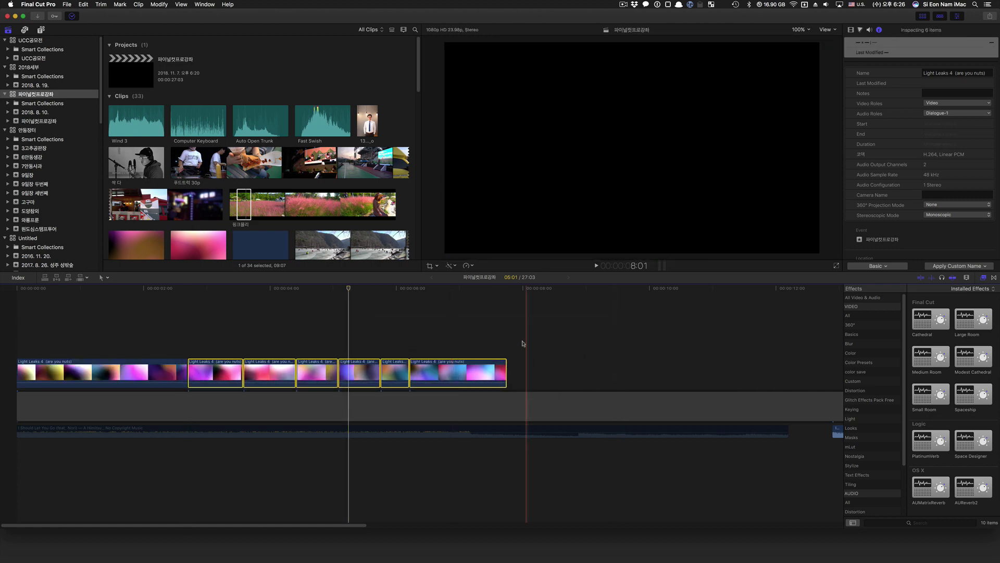
left_click(508, 344)
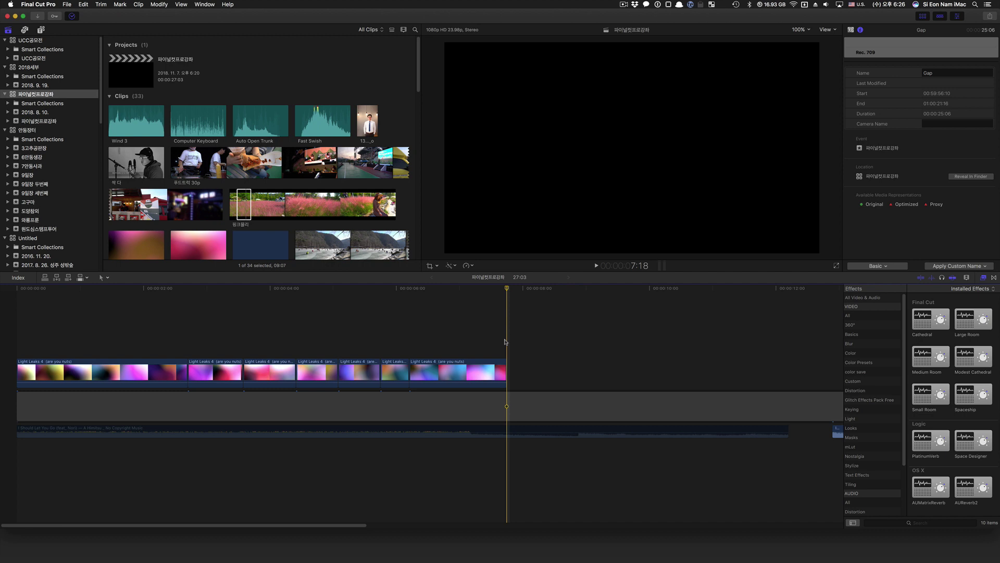
left_click(446, 338)
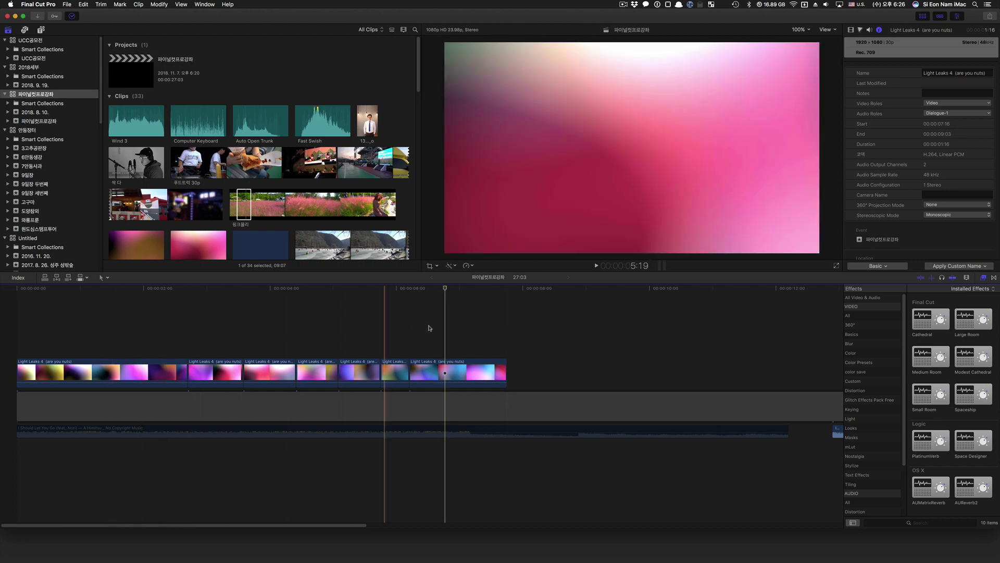
left_click(509, 327)
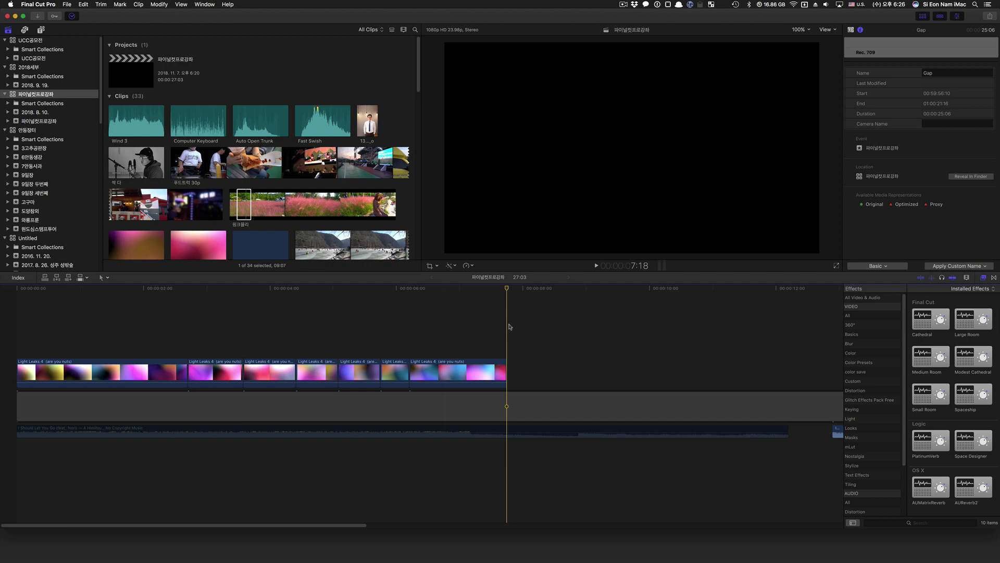
left_click(38, 4)
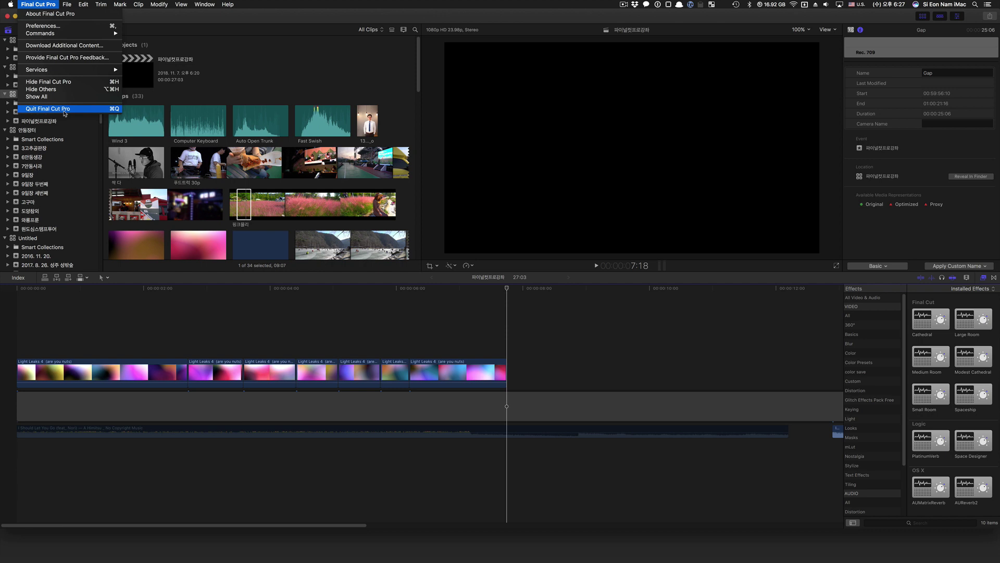
left_click(399, 300)
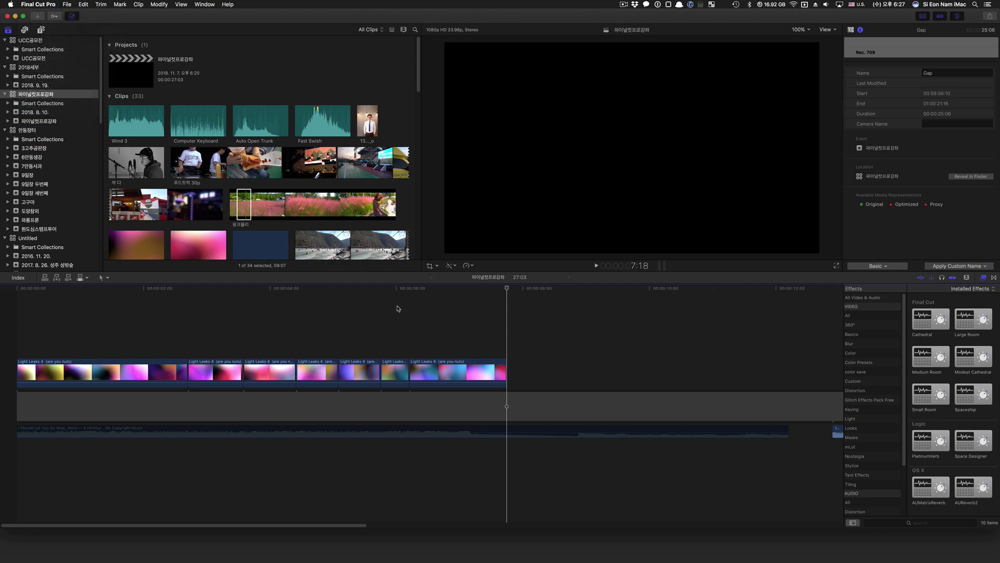
left_click(398, 312)
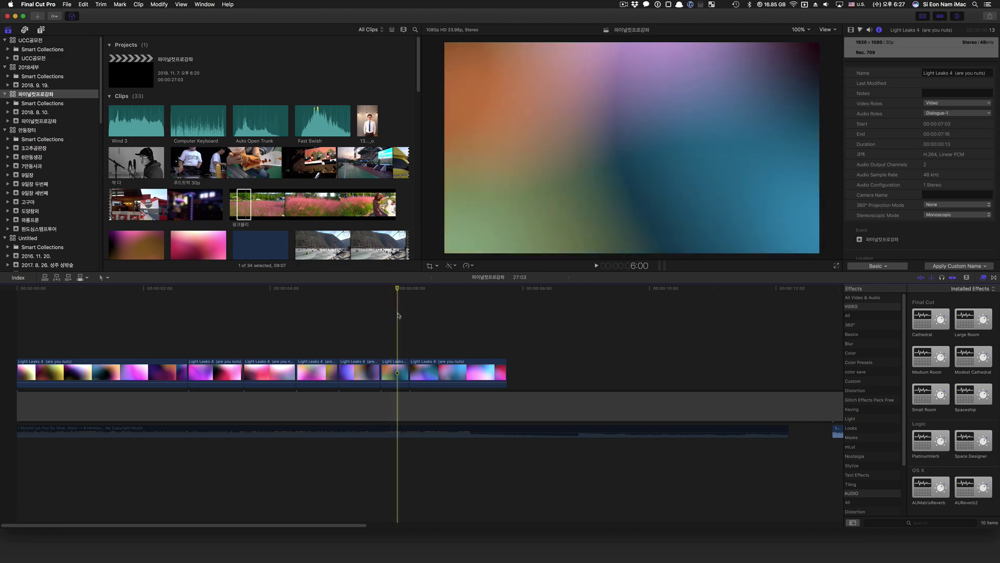
Step: Switch to Finder, open a new window and show the contents of the 동영상 folder inside the home folder
key("super+Tab")
key("super+n")
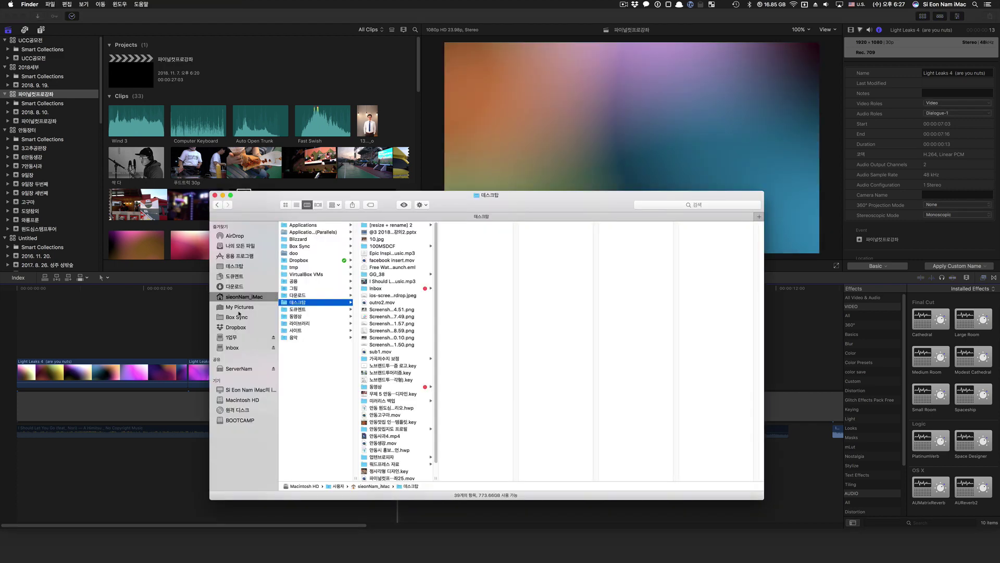
left_click(247, 298)
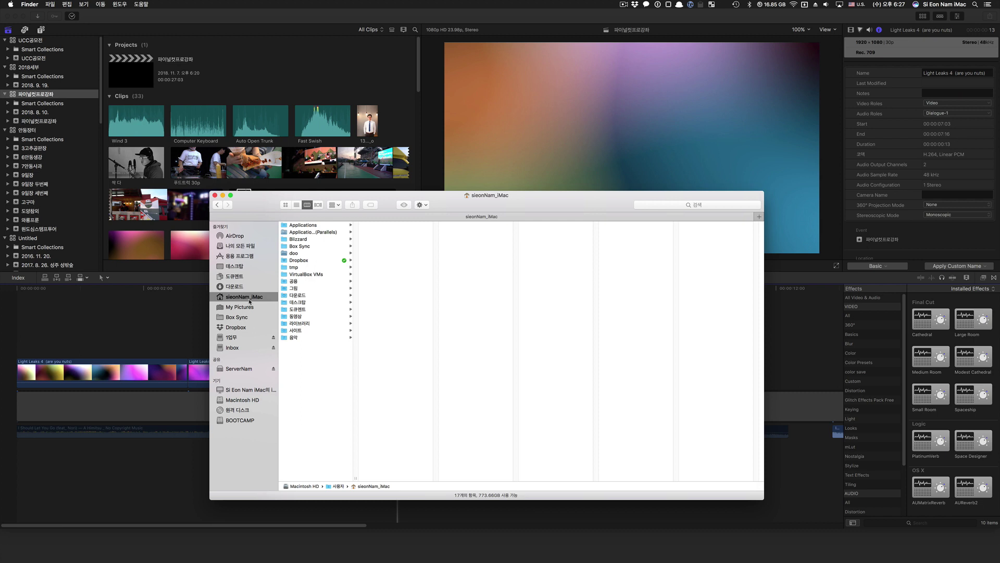
left_click(314, 317)
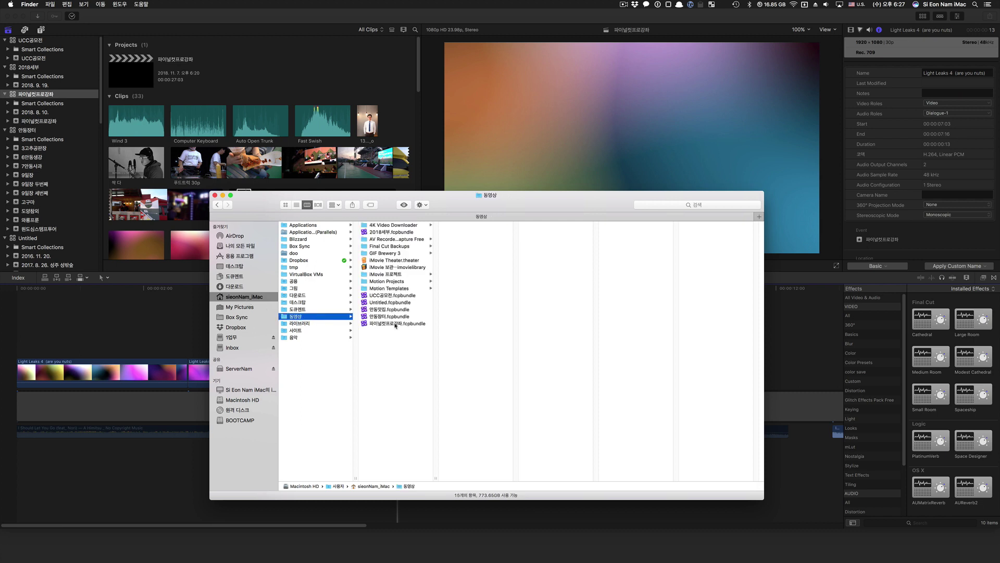
Step: Inspect the library files in the 동영상 folder, previewing UCC공모전.fcpbundle and Untitled.fcpbundle
left_click_drag(393, 350, 398, 370)
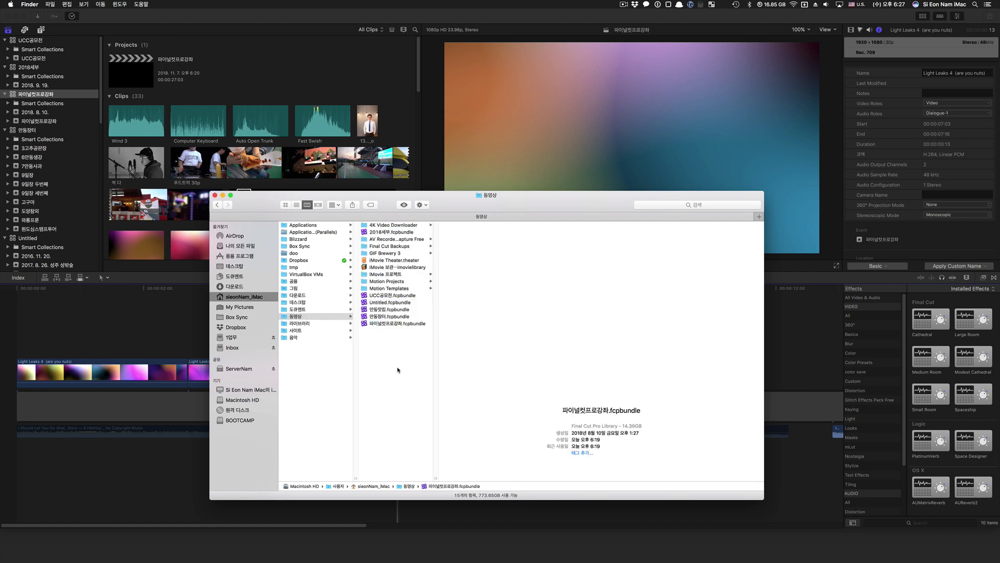
left_click(381, 346)
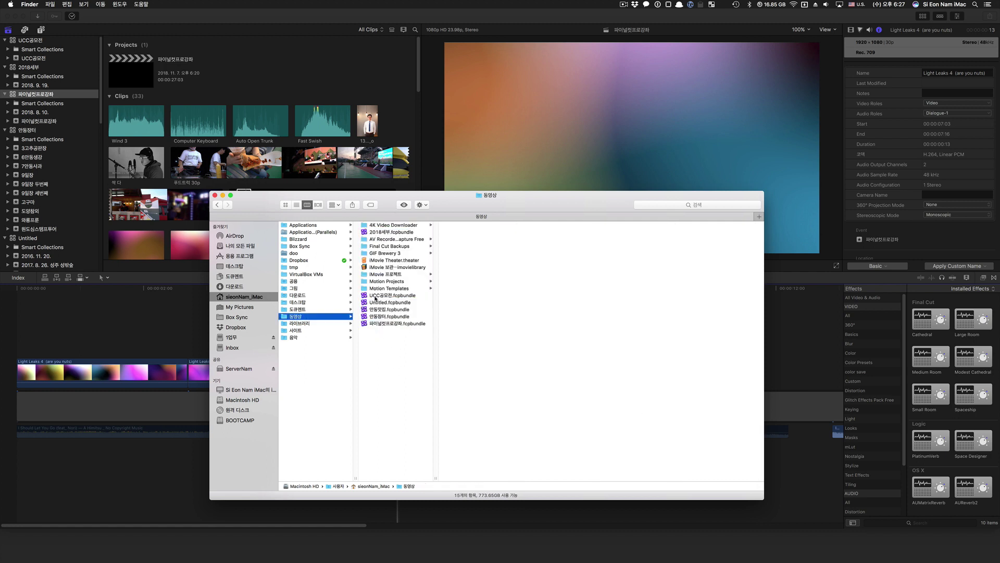
left_click(375, 297)
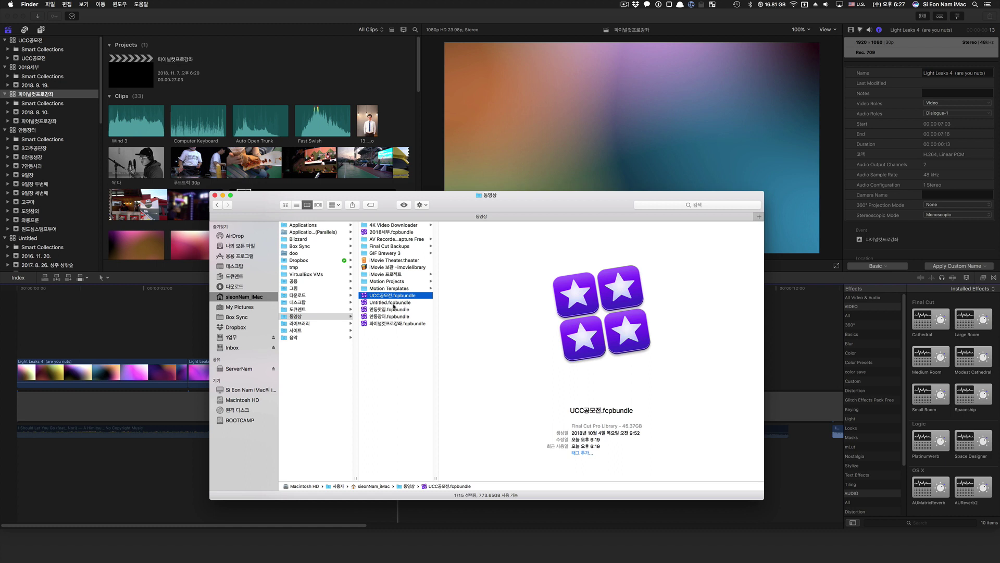
left_click(404, 304)
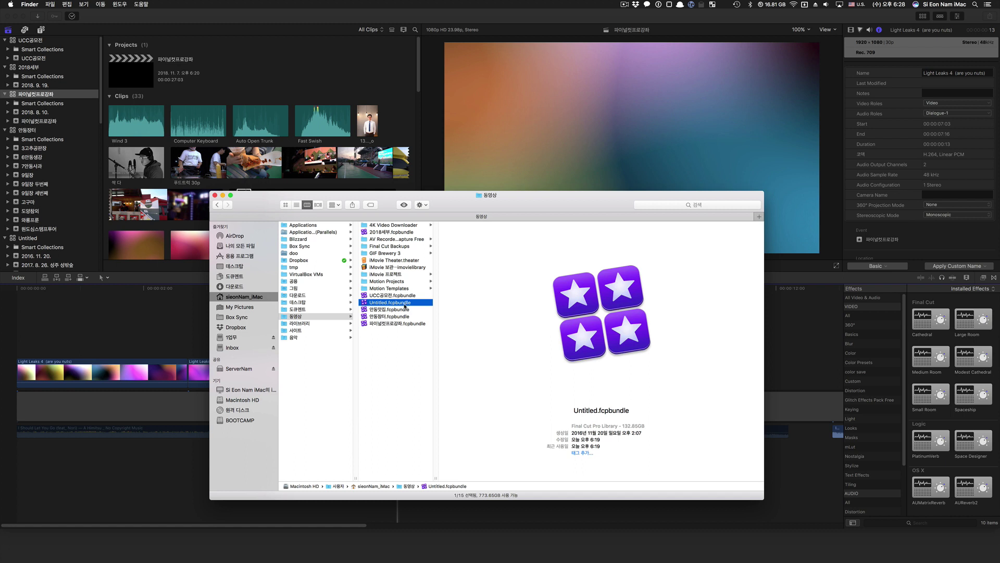
left_click(405, 295)
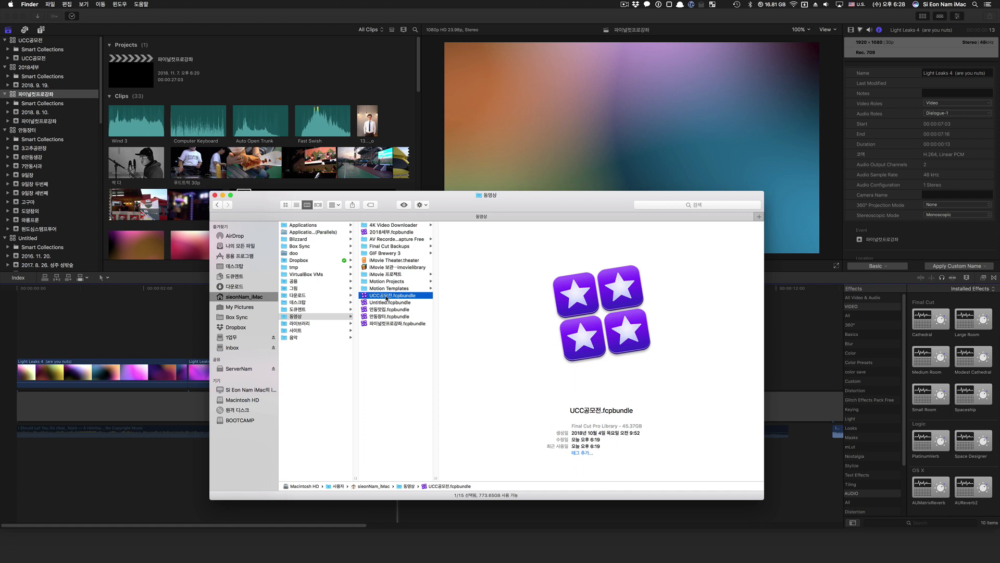
Step: Show the package contents of UCC공모전.fcpbundle, inspect CurrentVersion.fcpevent and Original Media in its UCC공모전 folder, and return to Final Cut Pro
right_click(386, 299)
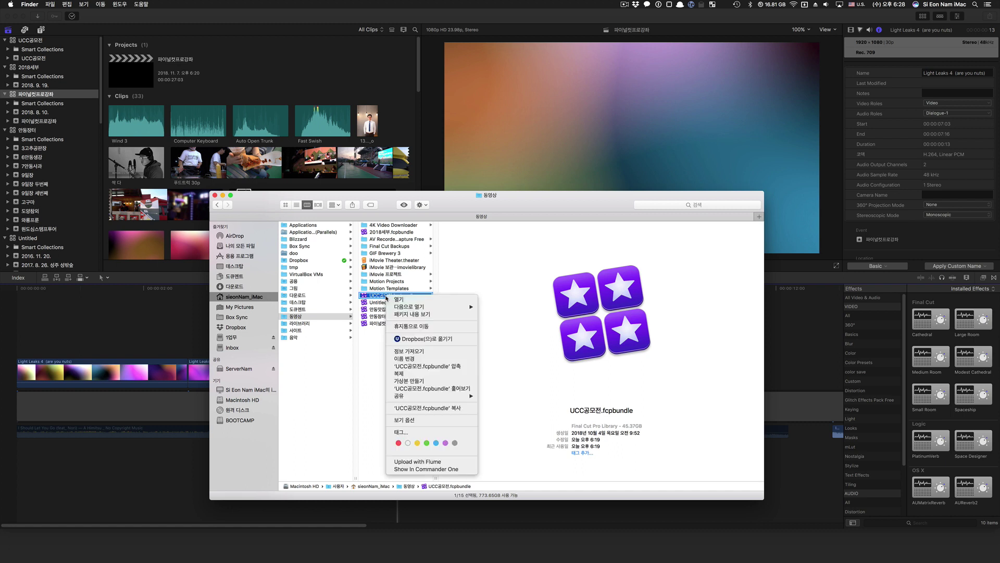
left_click(419, 314)
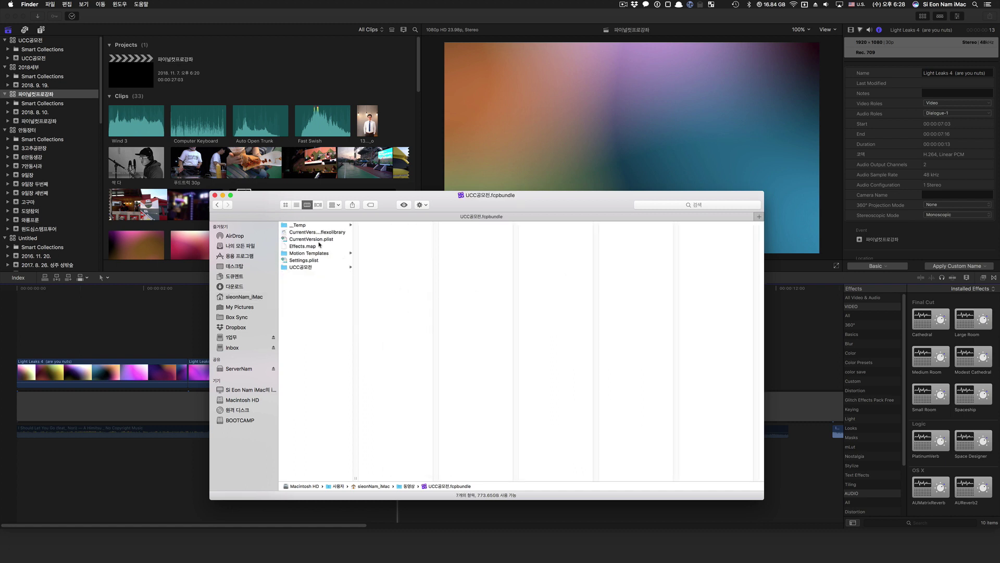
left_click(314, 267)
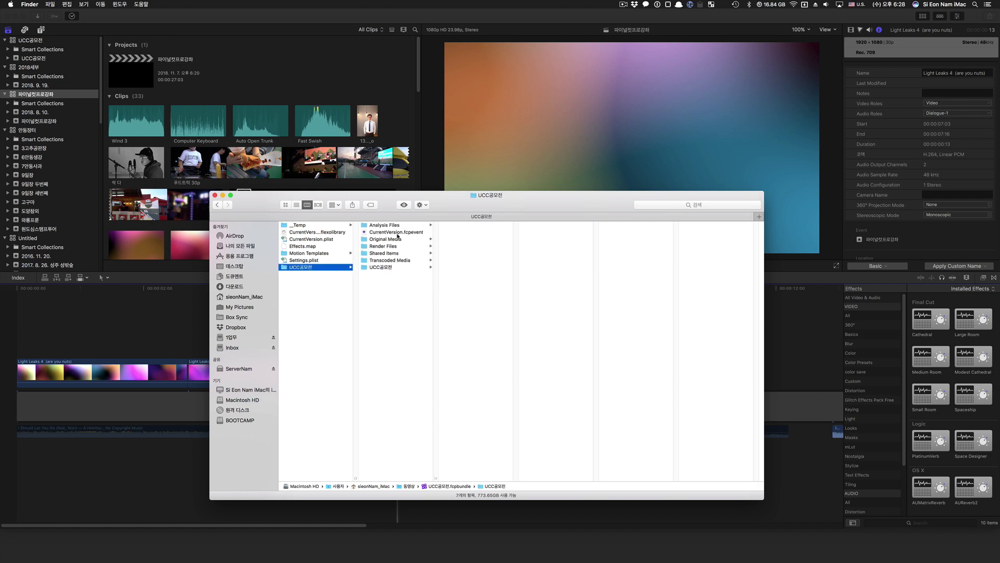
left_click(396, 233)
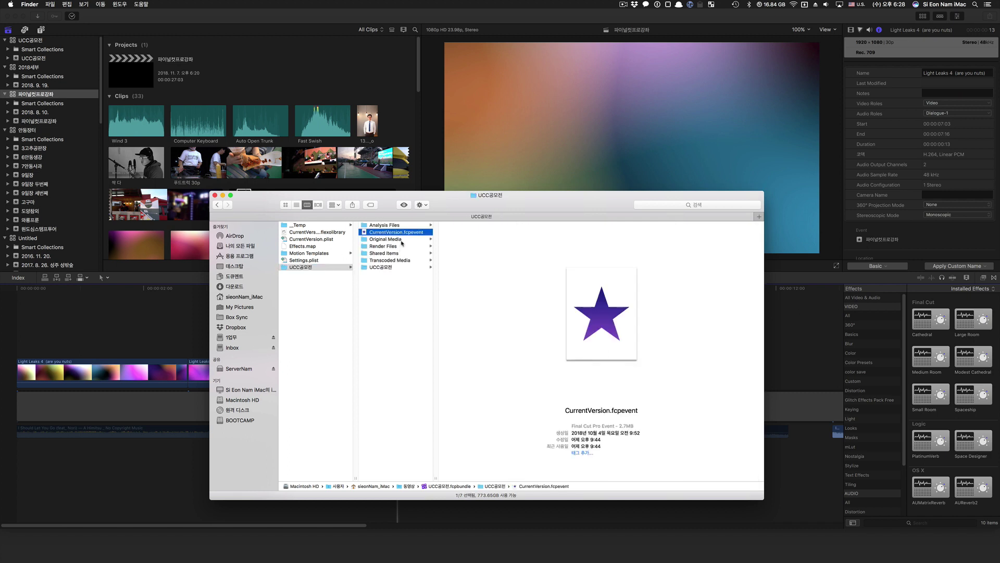
left_click(398, 239)
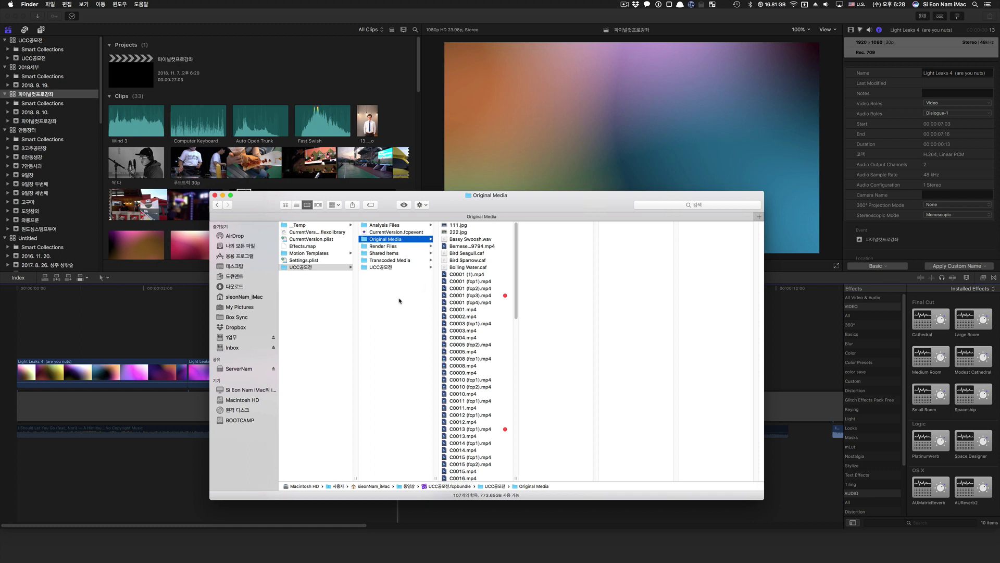
key("super+Tab")
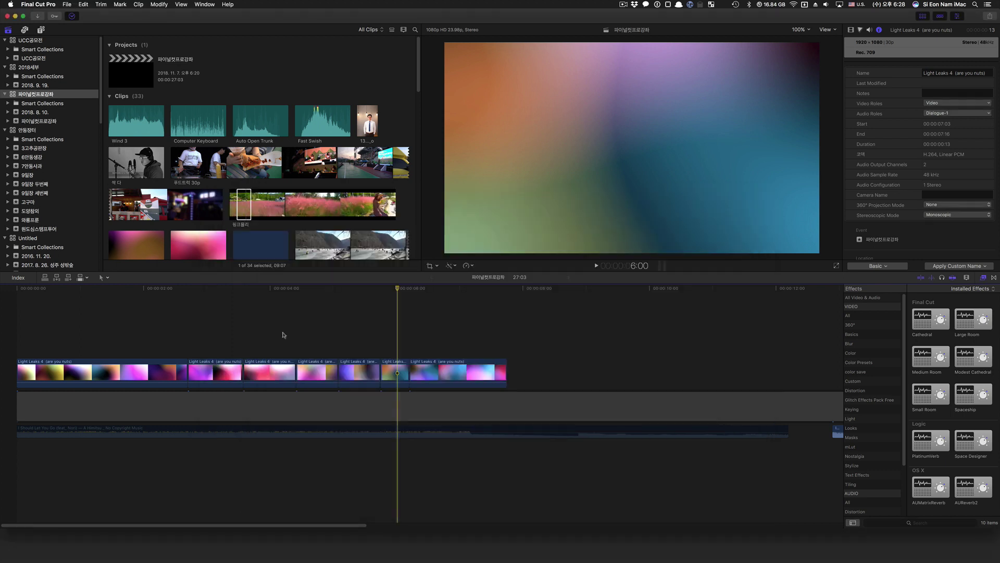